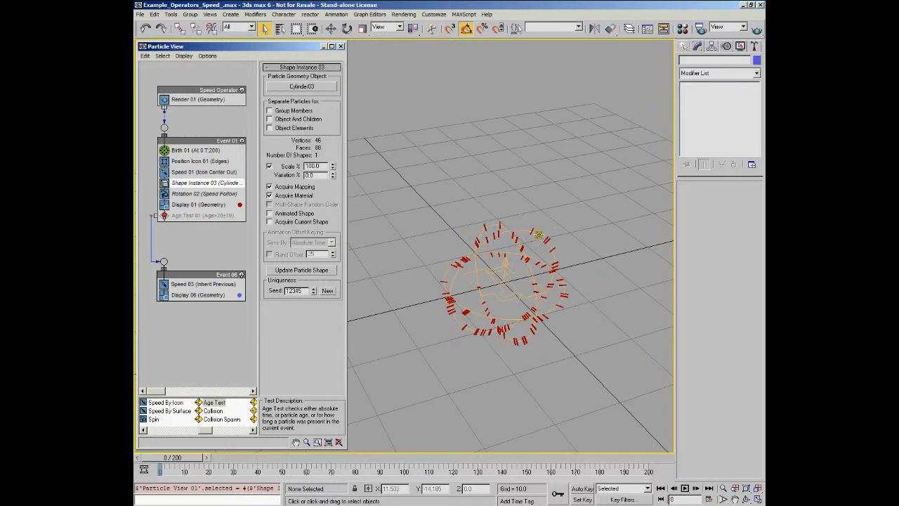
- Review the settings of the Rotation 02, Display 01 and Speed 01 operators in Event 01
click(191, 193)
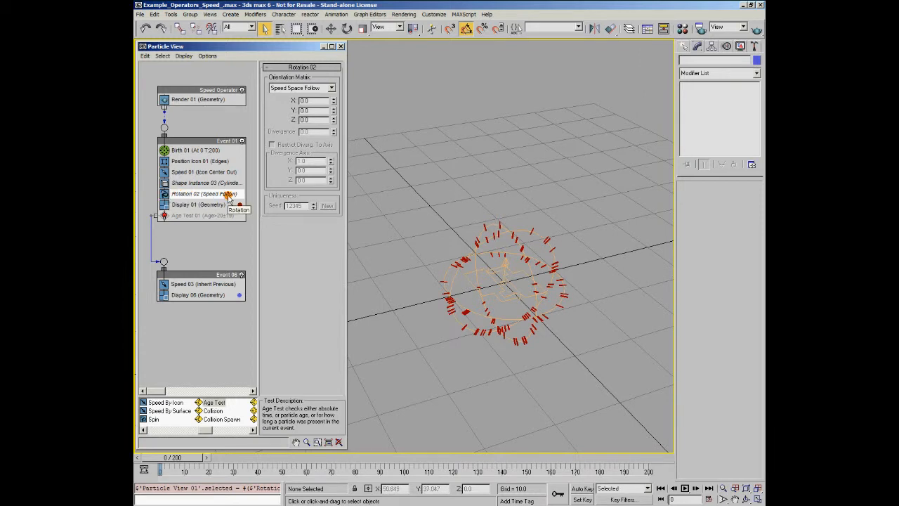
click(188, 172)
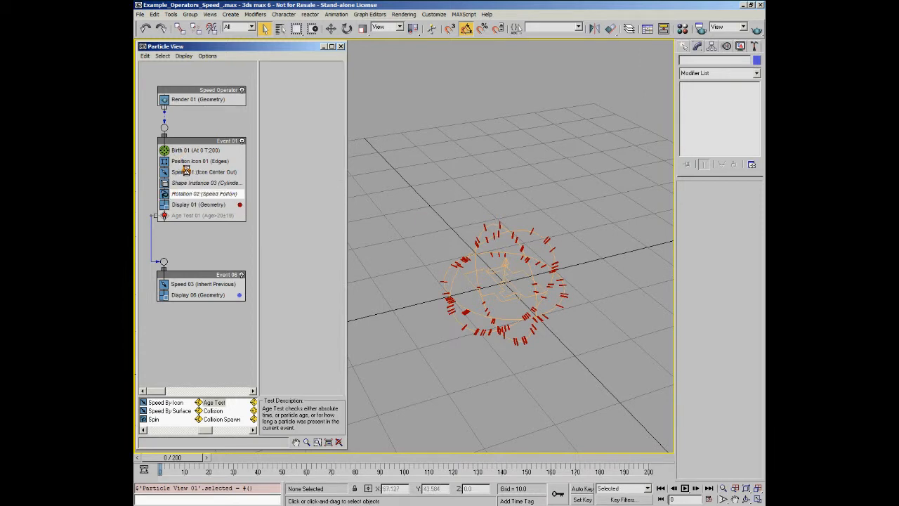
click(196, 205)
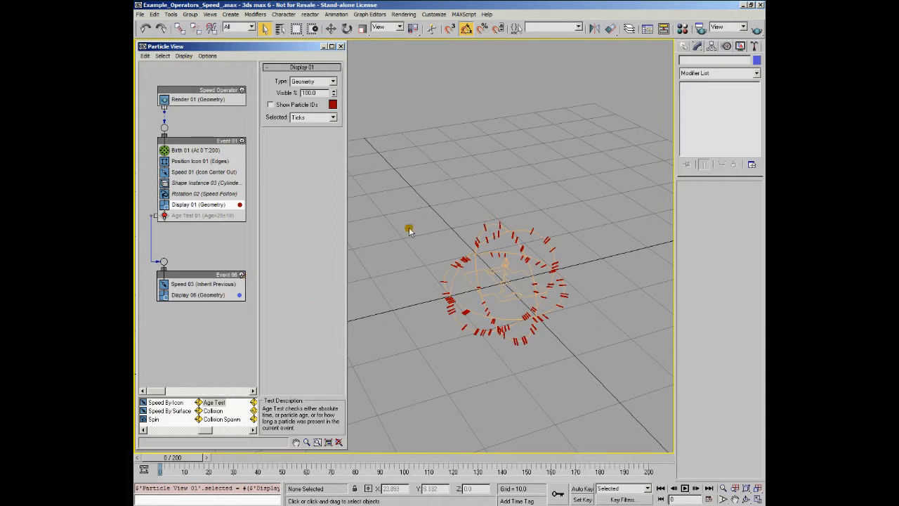
click(204, 172)
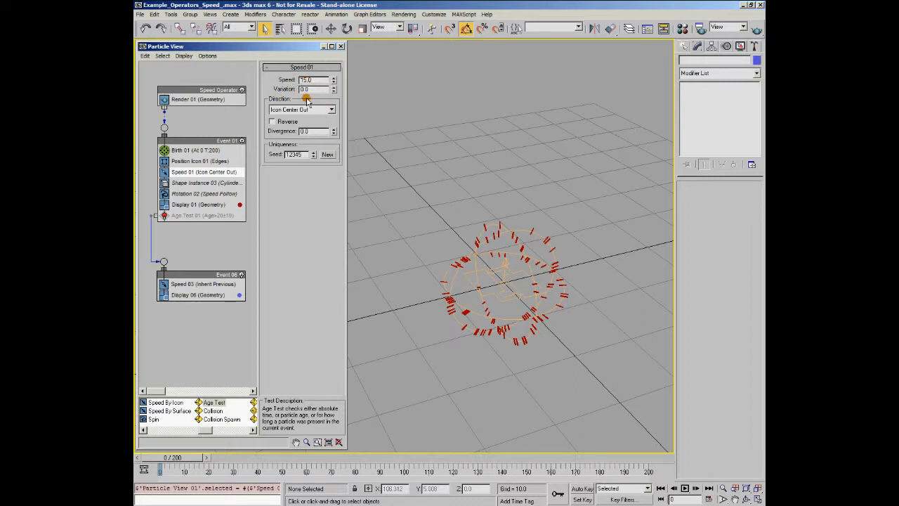
- Set the Speed 01 operator's direction to Along Icon Arrow
click(332, 109)
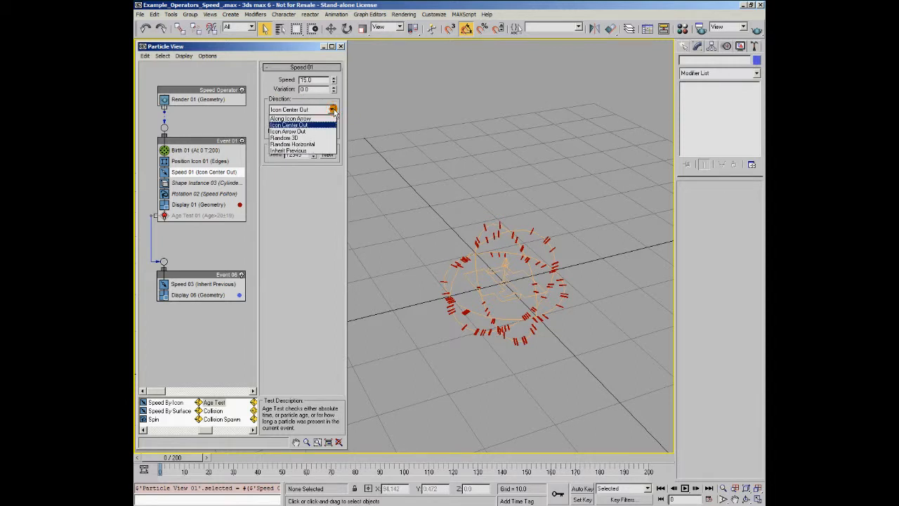
click(302, 126)
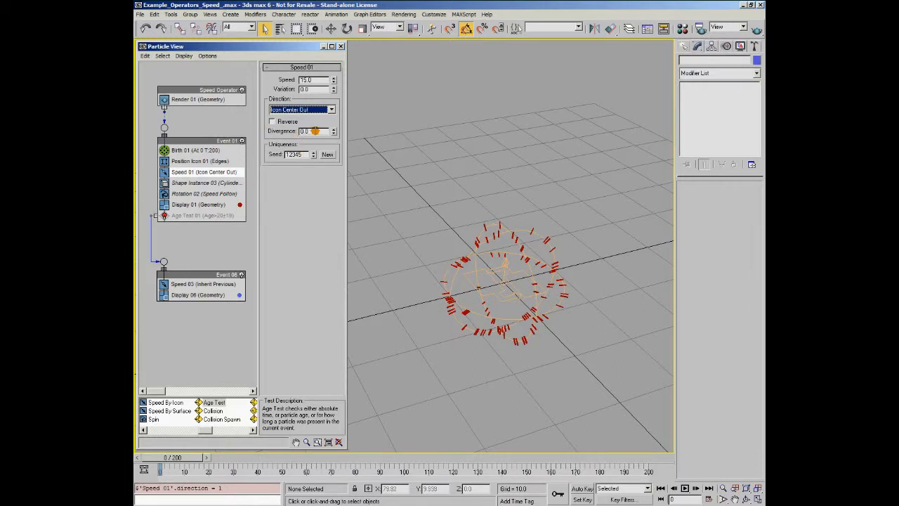
double_click(302, 132)
click(331, 111)
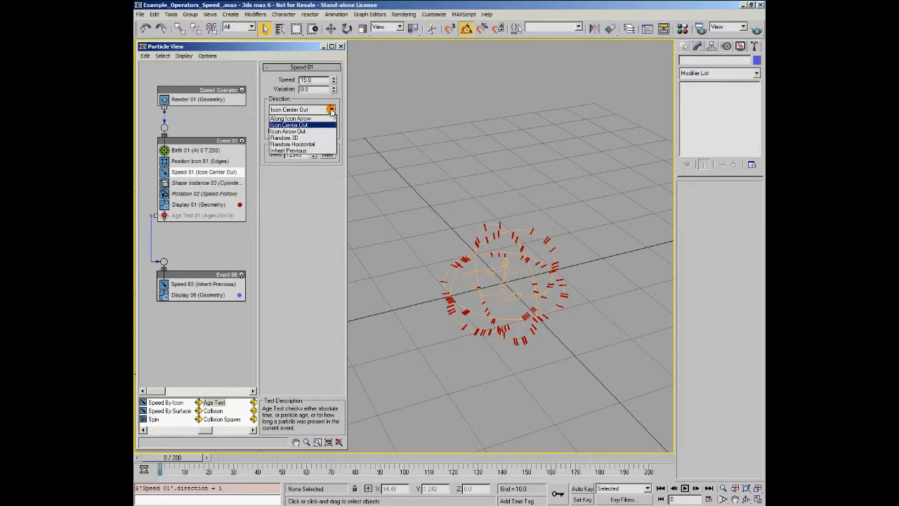
click(299, 119)
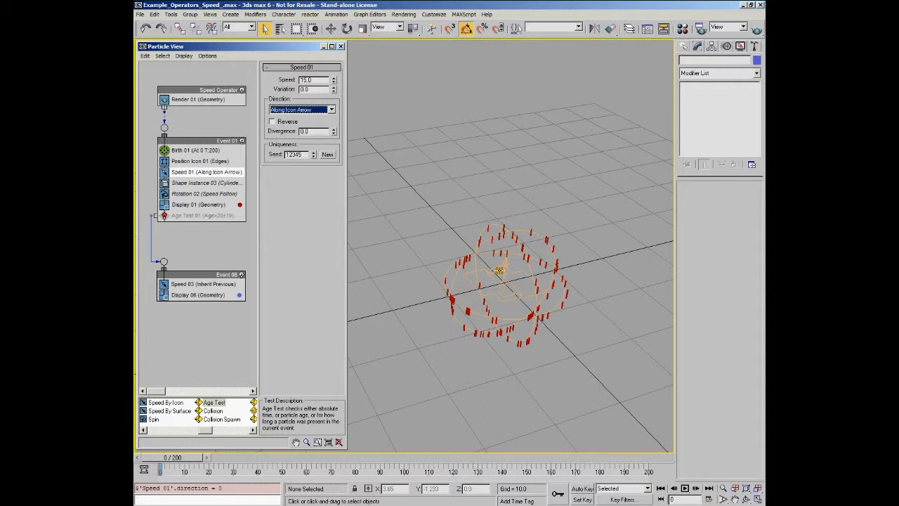
- Inspect the emitter icon's arrow direction in the viewport and preview the particle motion, returning to frame 0
click(508, 285)
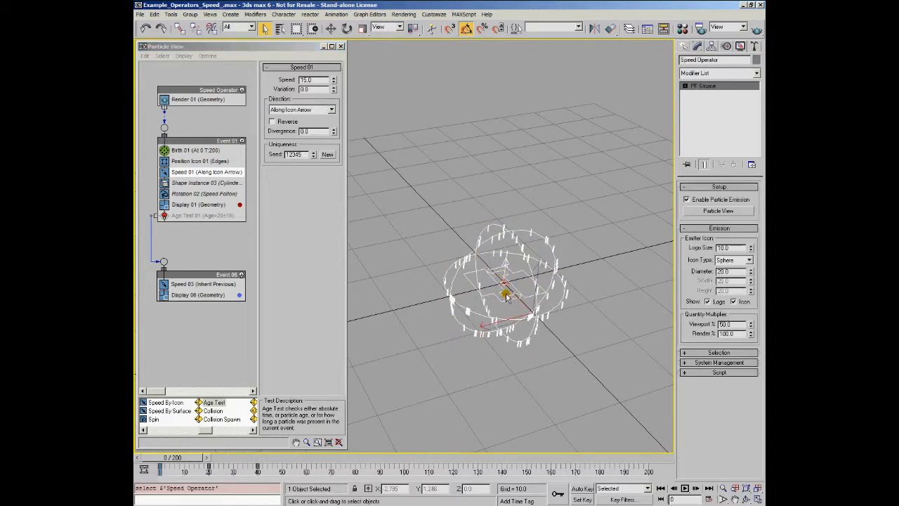
click(538, 204)
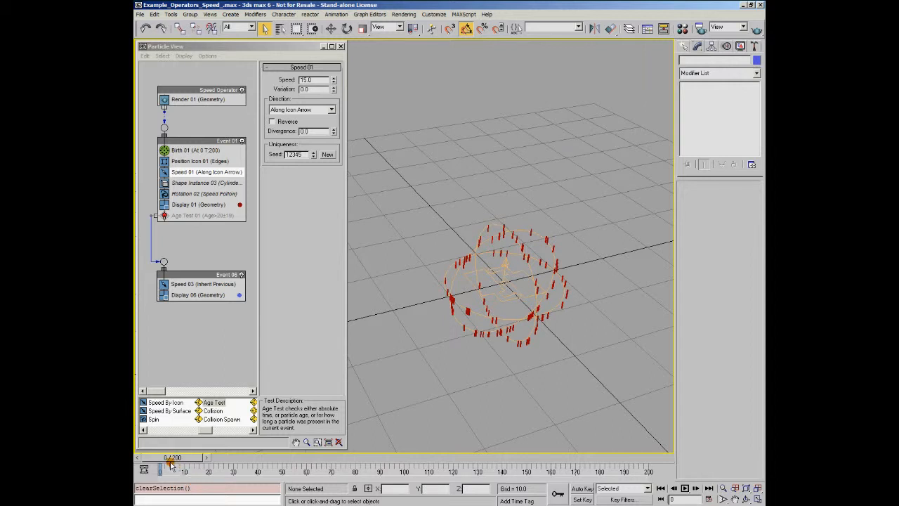
drag(167, 458, 165, 486)
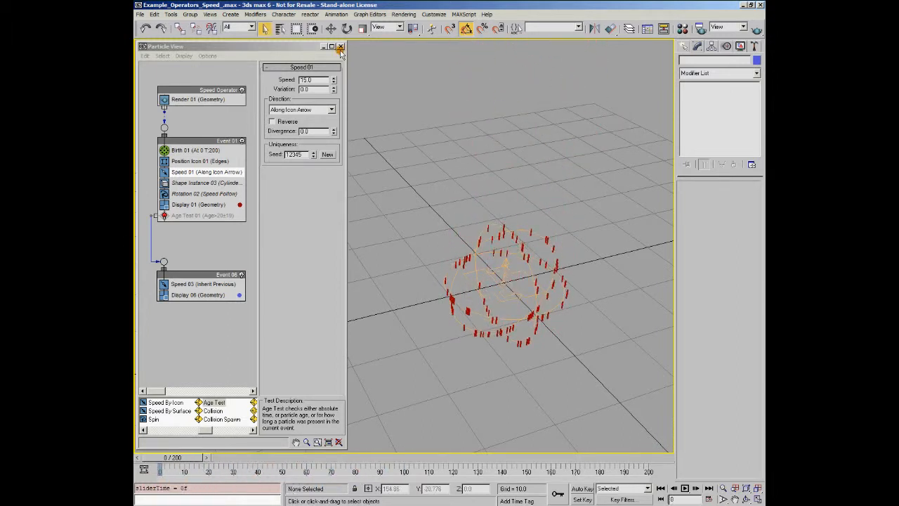
- Set the Speed 01 variation to 14 and preview the particle motion along the timeline, ending at frame 0
double_click(309, 89)
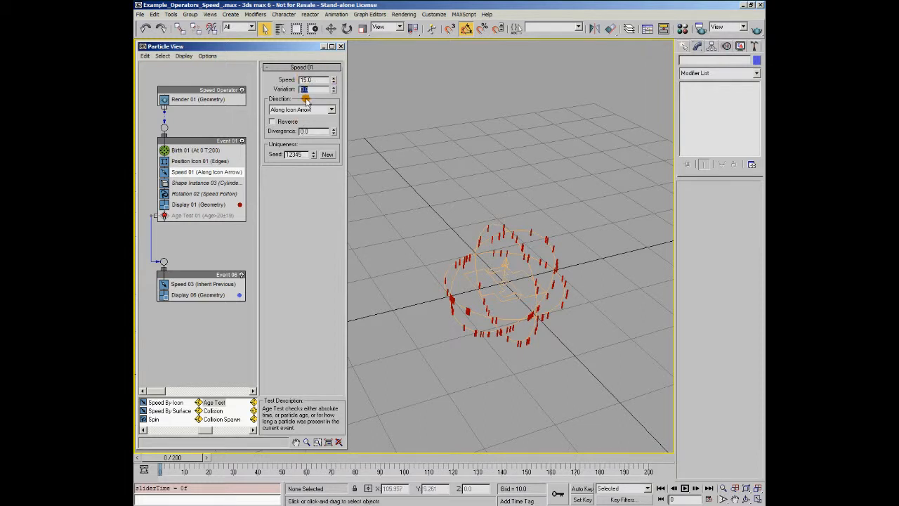
text(14)
key(Return)
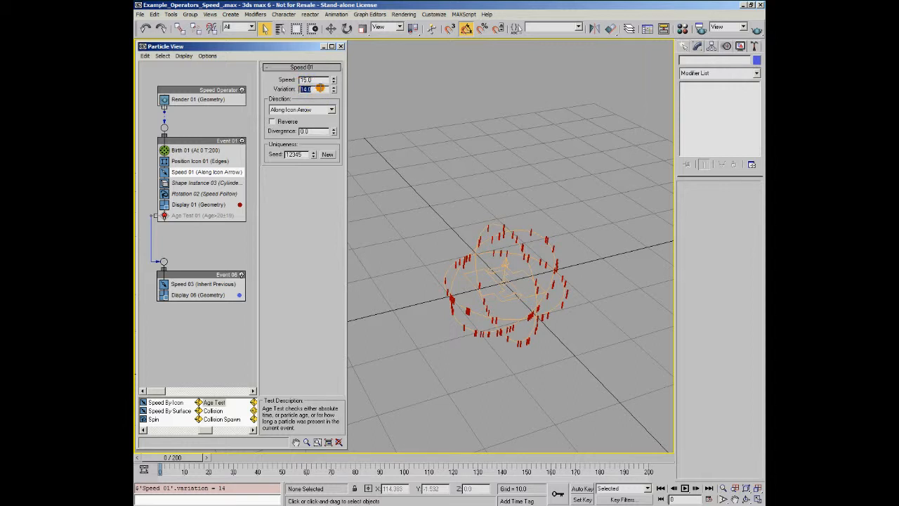
drag(173, 459, 170, 488)
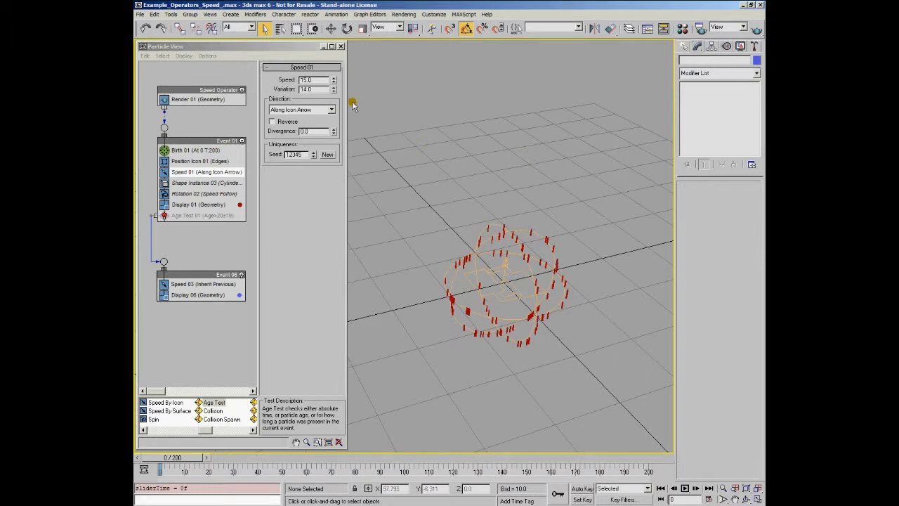
- Enable Reverse on Speed 01, preview the particle motion, and disable Reverse again
click(273, 123)
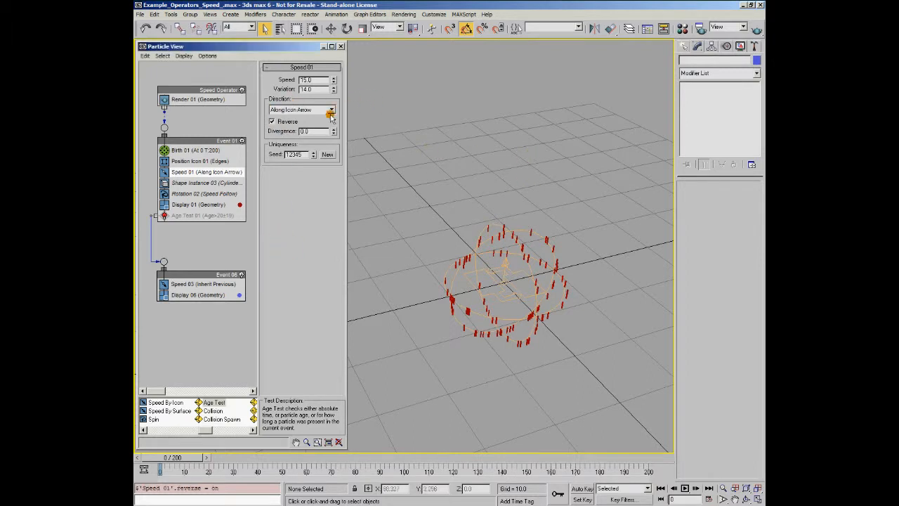
mouse_move(174, 460)
mouse_down()
mouse_move(316, 465)
mouse_move(169, 465)
mouse_move(362, 475)
mouse_move(150, 471)
mouse_move(322, 469)
mouse_move(162, 469)
mouse_move(270, 470)
mouse_move(207, 461)
mouse_move(160, 469)
mouse_up()
click(272, 122)
- Set the Speed 01 divergence to 26.5 and advance the animation to frame 26 to preview the spread
drag(336, 132, 337, 110)
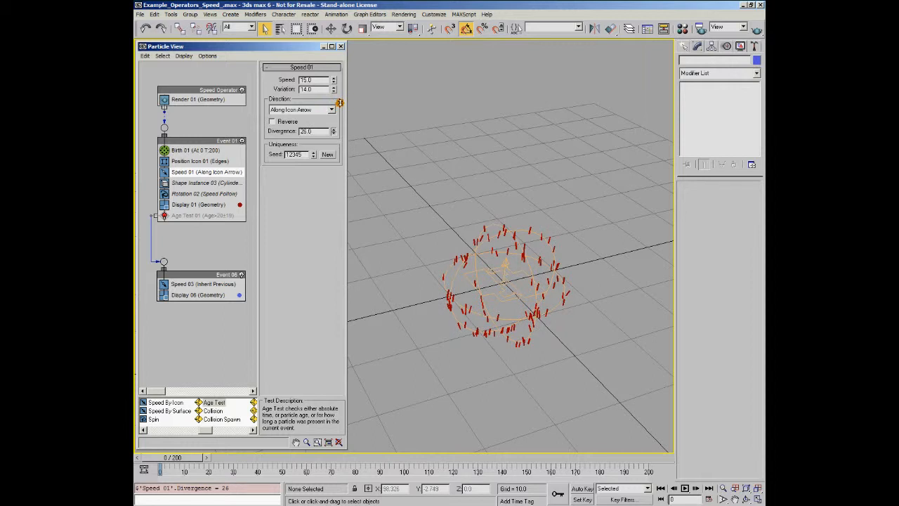
drag(163, 461, 221, 472)
- Generate a new random seed for Speed 01 five times in a row at frame 26
click(328, 155)
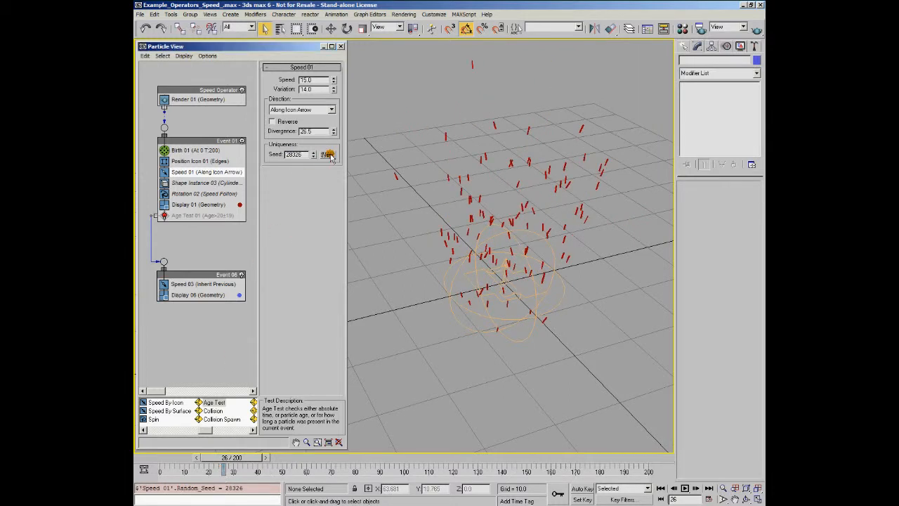
click(328, 154)
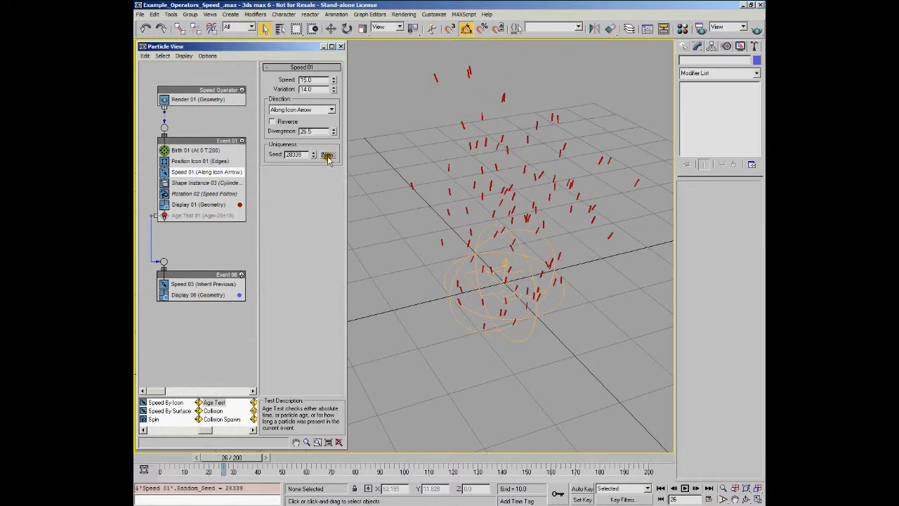
click(328, 155)
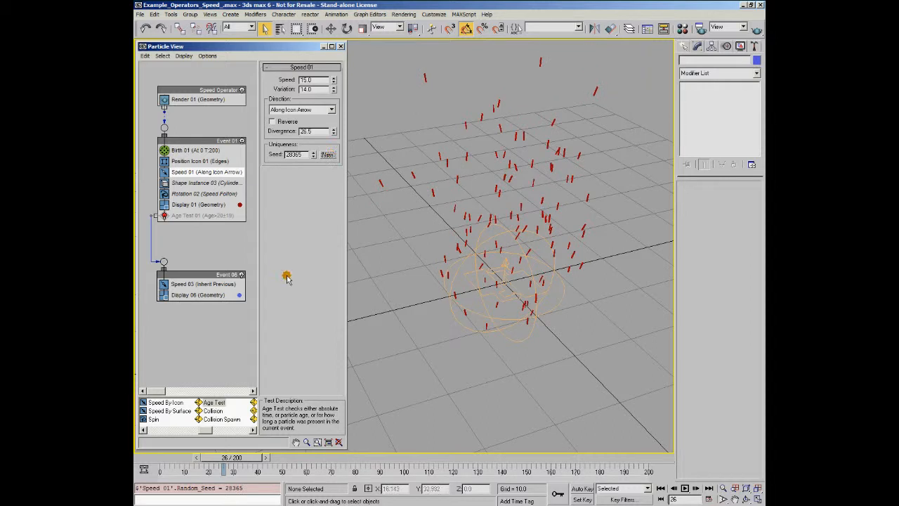
click(328, 155)
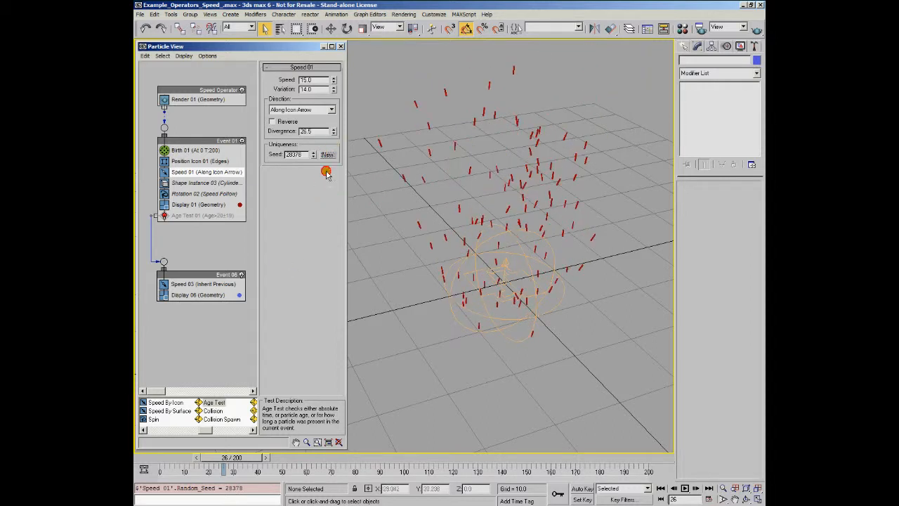
click(327, 154)
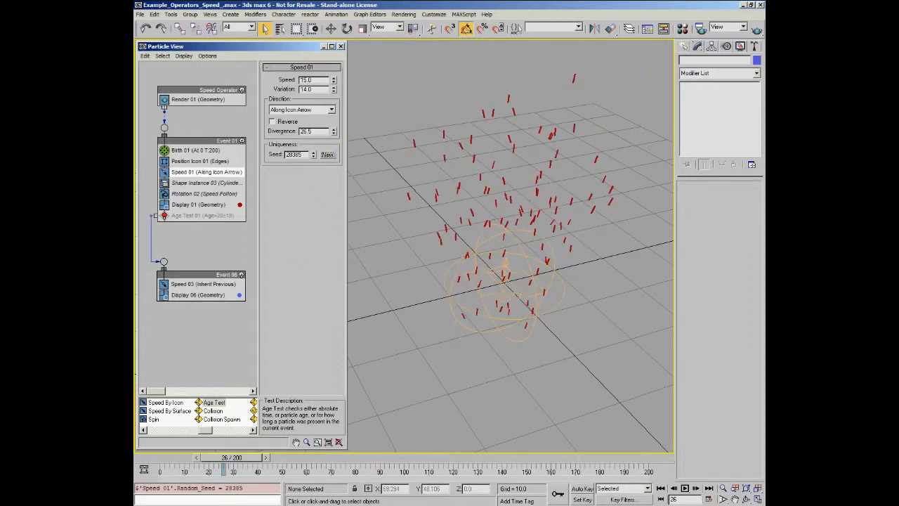
- Set the Speed 01 direction to Icon Center Out and reset its divergence to 0 at frame 0
click(332, 110)
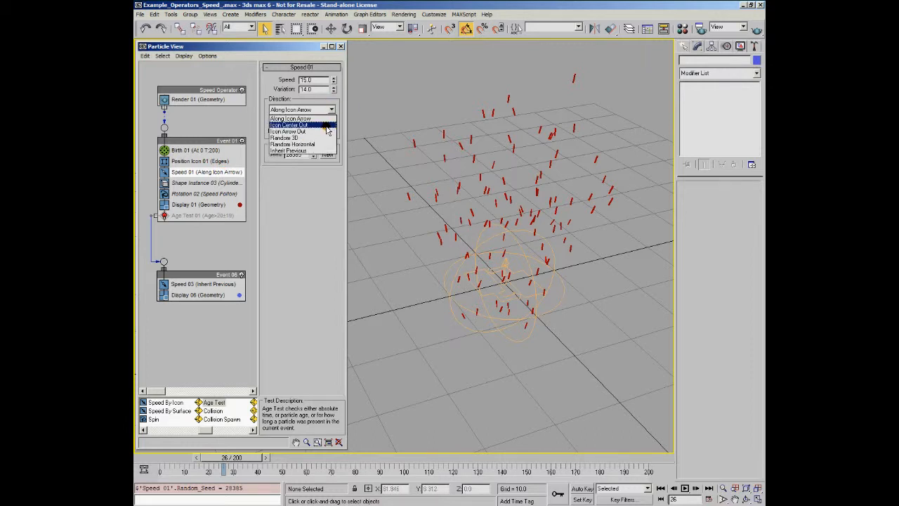
click(326, 126)
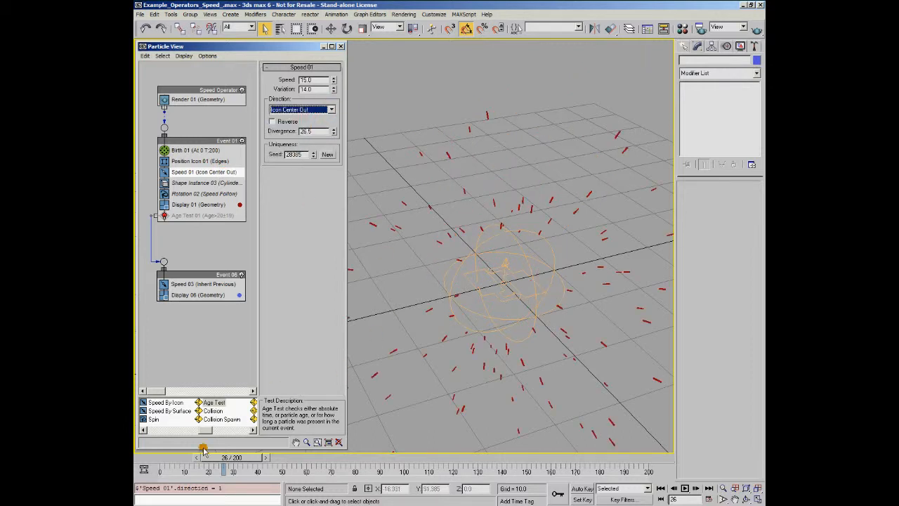
drag(203, 451, 152, 458)
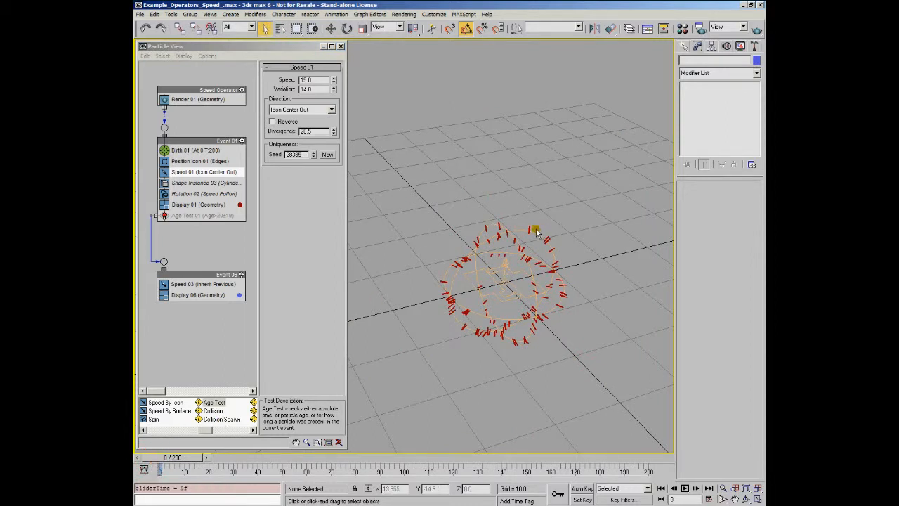
right_click(334, 132)
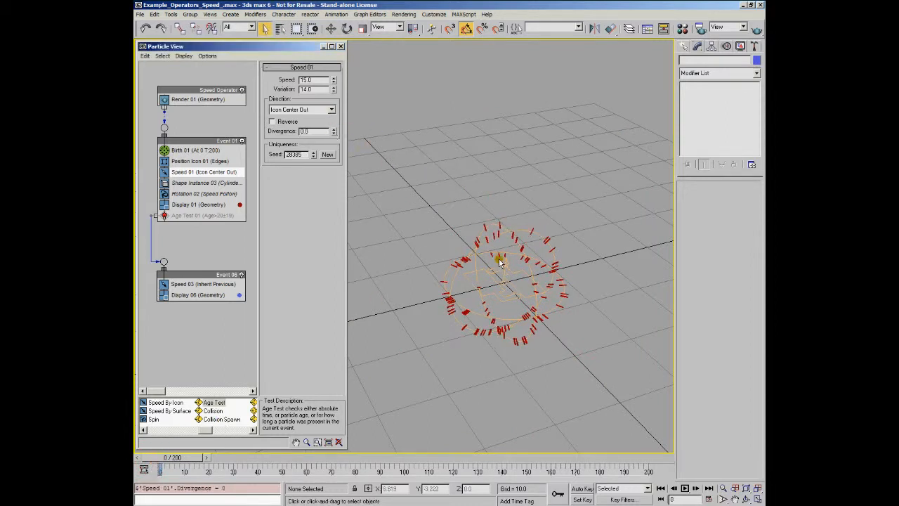